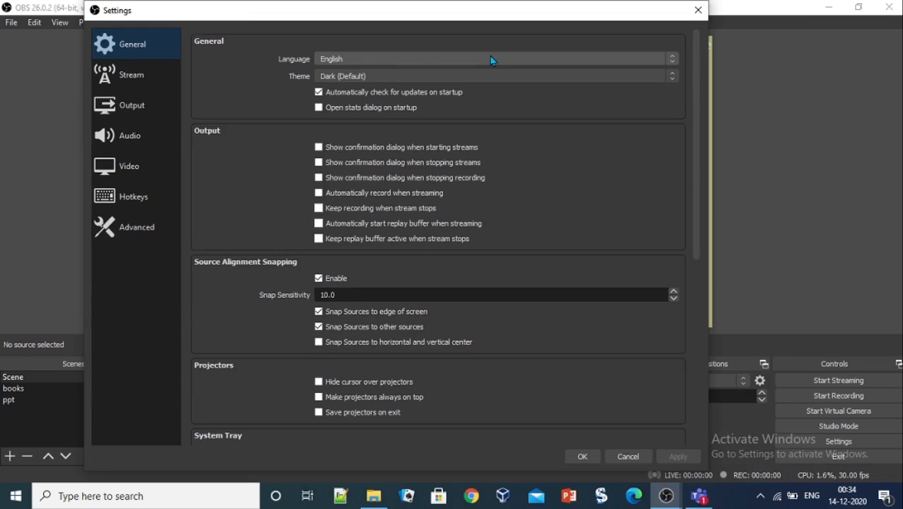
- Check the available interface languages, and try the Rachni theme before restoring Dark (Default)
{"action": "left_click", "coordinate": [674, 65]}
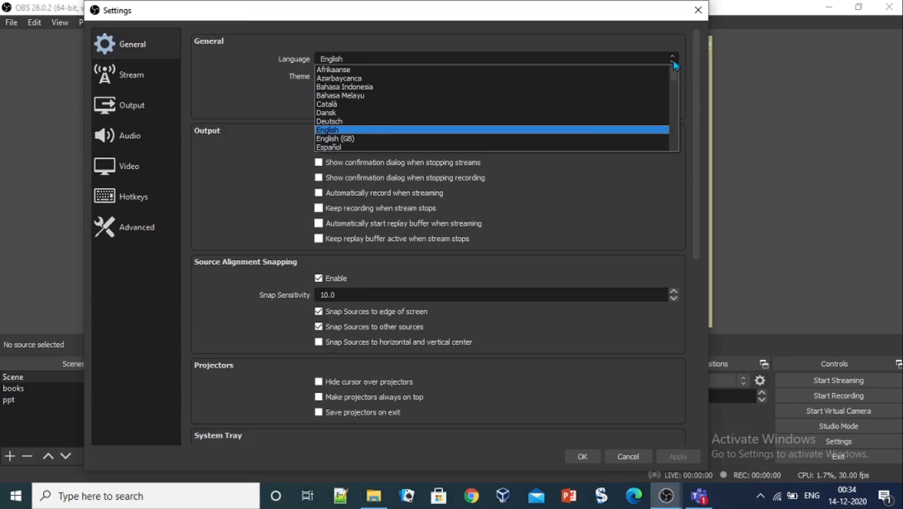
{"action": "left_click", "coordinate": [673, 62]}
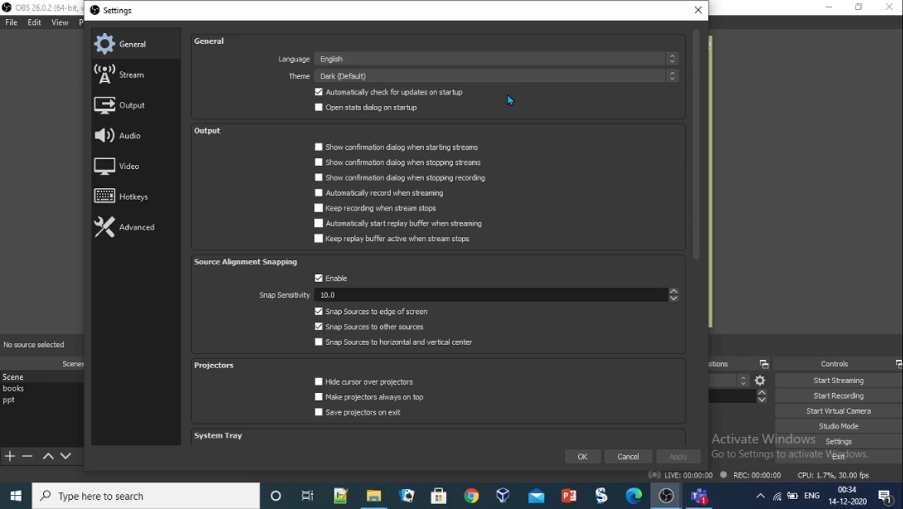
{"action": "left_click", "coordinate": [674, 78]}
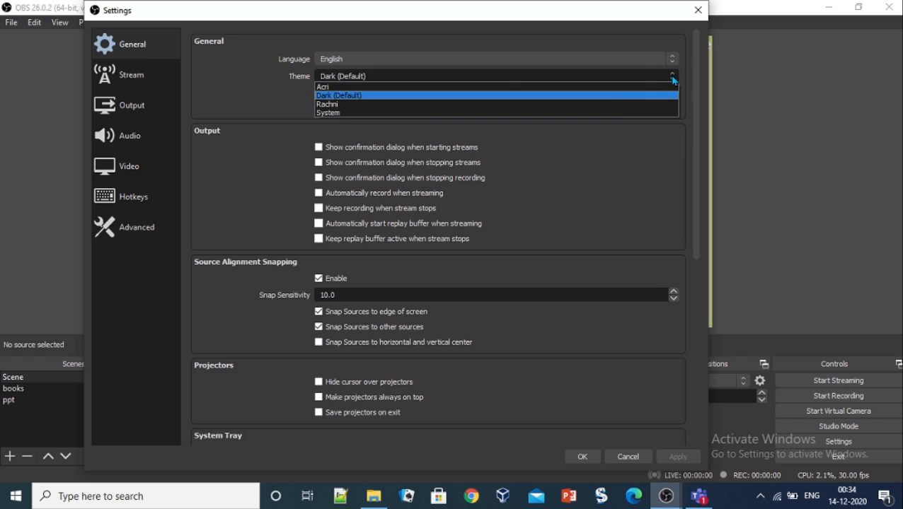
{"action": "left_click", "coordinate": [621, 104]}
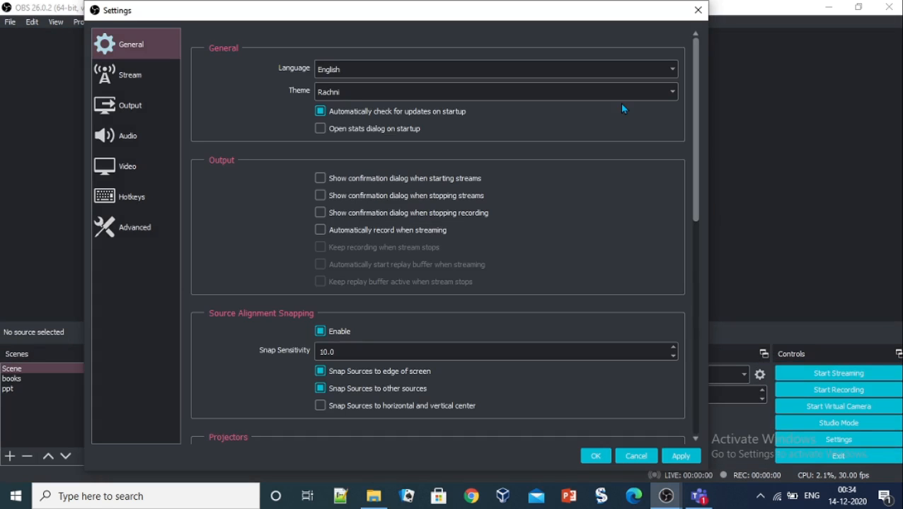
{"action": "left_click", "coordinate": [672, 91]}
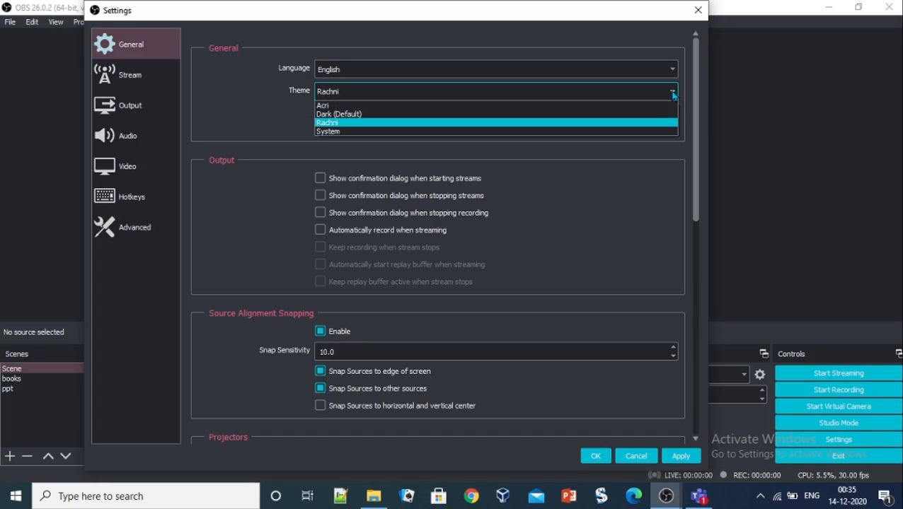
{"action": "left_click", "coordinate": [643, 119]}
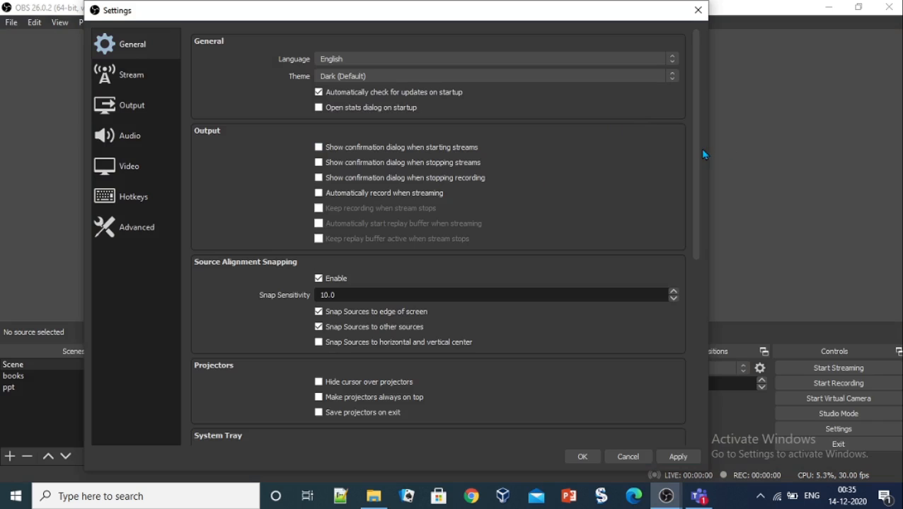
- Review the remaining general options, the available streaming services and the stream key field
{"action": "left_click_drag", "start_coordinate": [695, 148], "coordinate": [697, 284]}
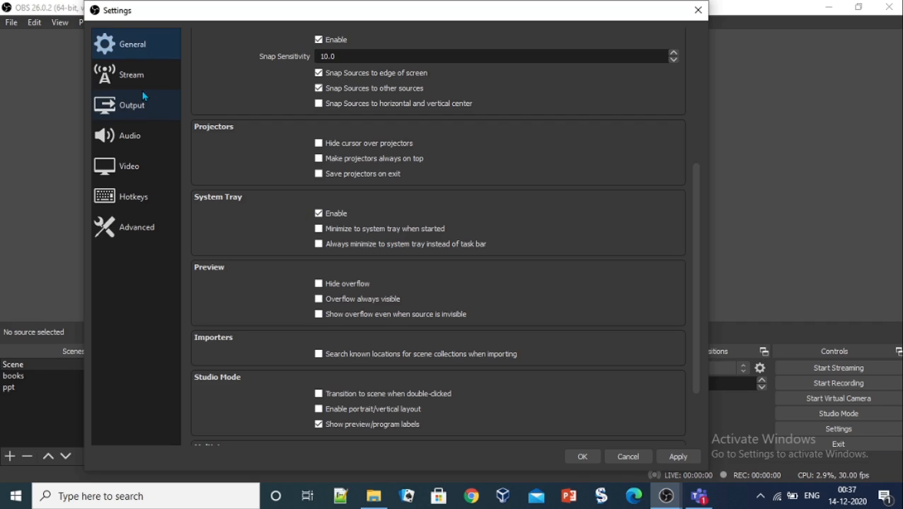
{"action": "left_click", "coordinate": [141, 88]}
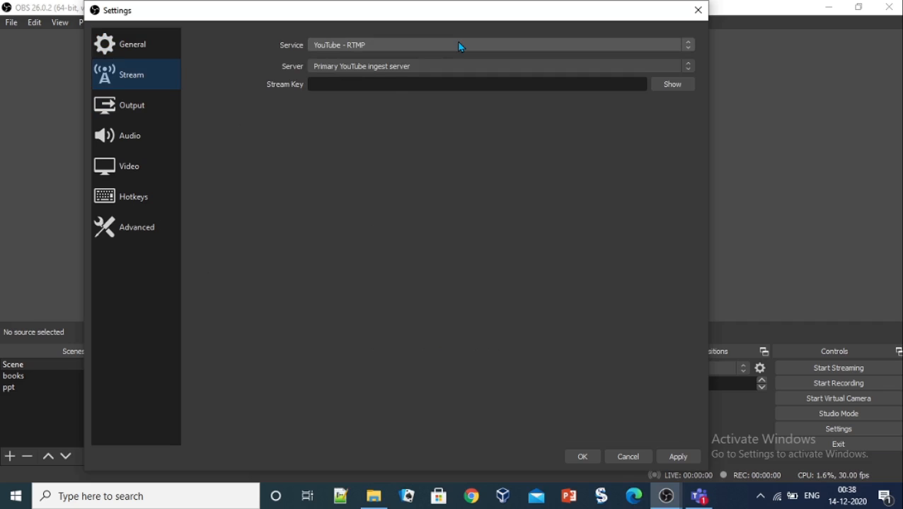
{"action": "left_click", "coordinate": [689, 45]}
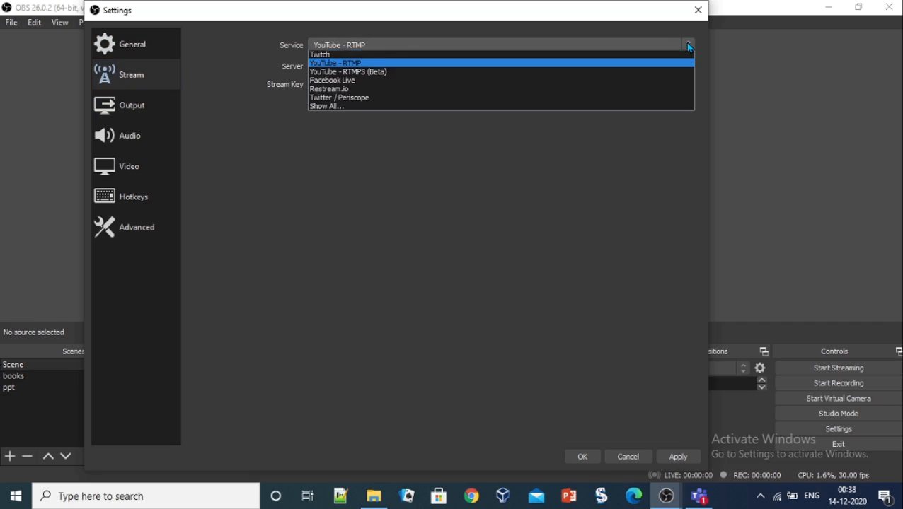
{"action": "left_click", "coordinate": [634, 79]}
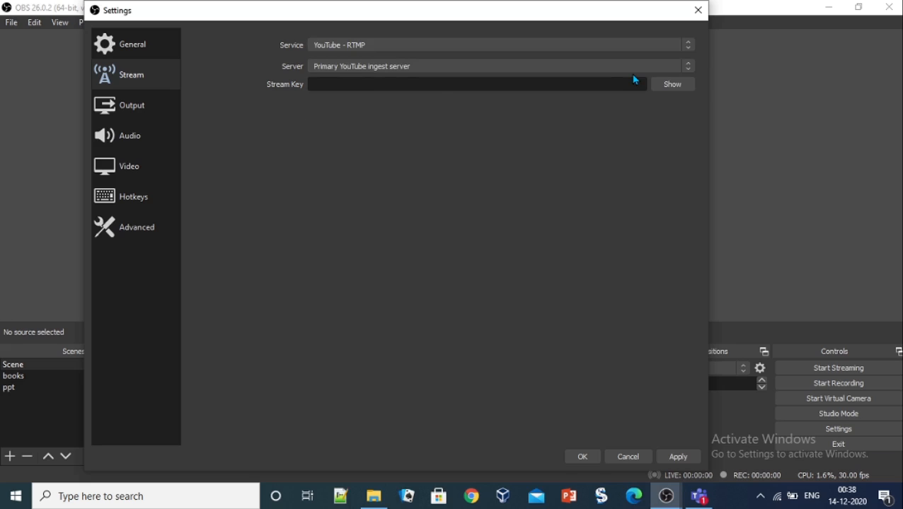
{"action": "left_click", "coordinate": [434, 90]}
- Set the output recording path to the FDP-2020 folder on Local Disk (C:)
{"action": "left_click", "coordinate": [137, 108]}
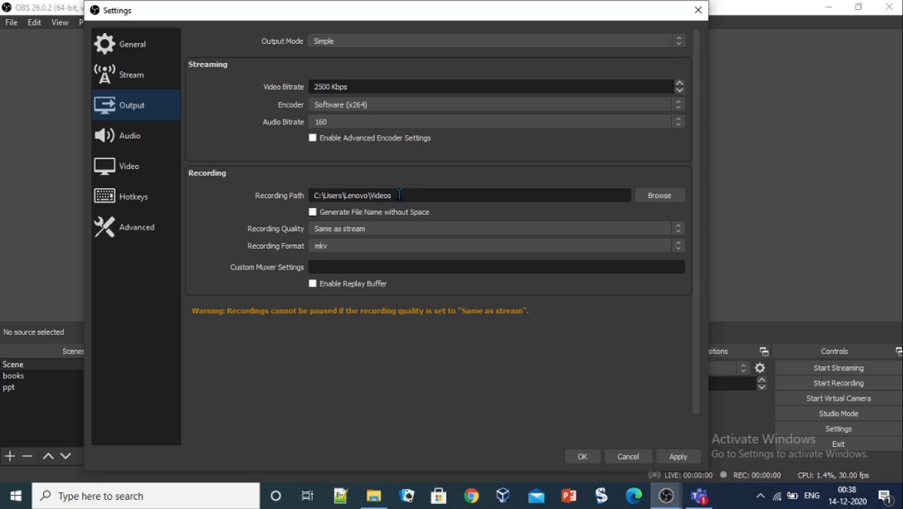
{"action": "left_click", "coordinate": [660, 198]}
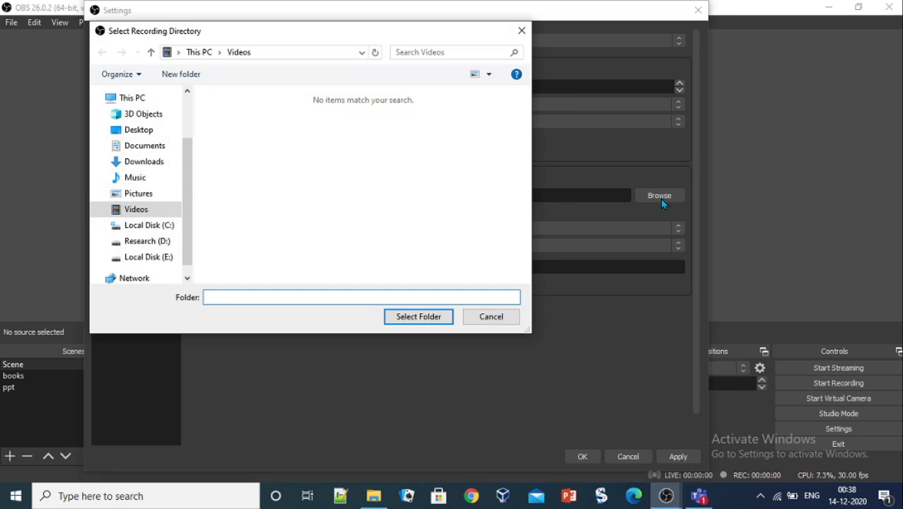
{"action": "left_click", "coordinate": [169, 228]}
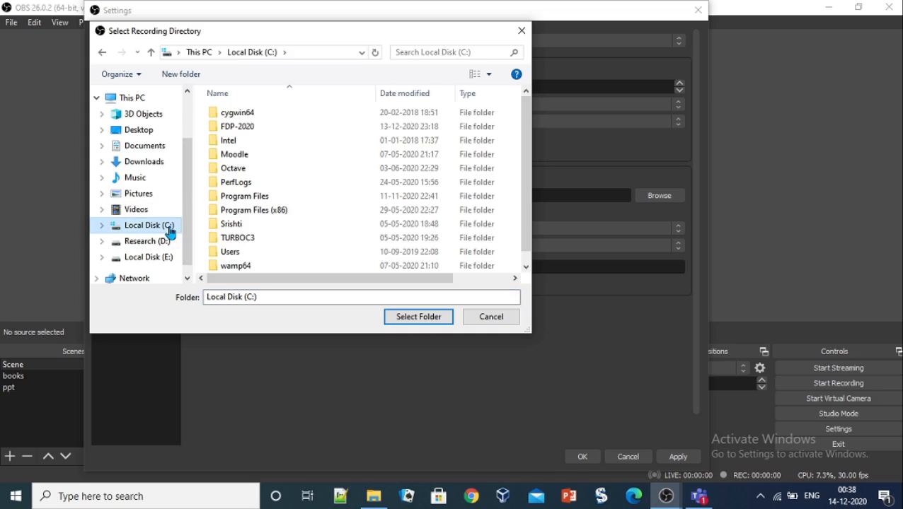
{"action": "double_click", "coordinate": [257, 126]}
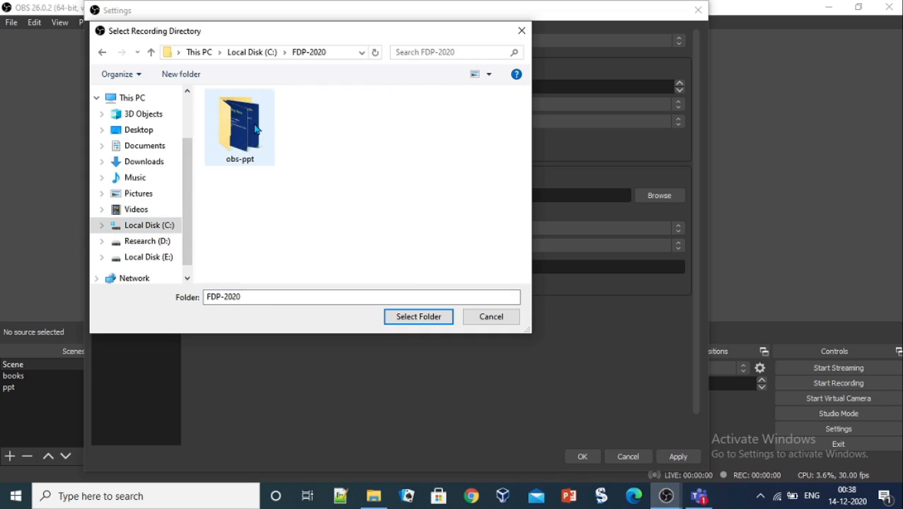
{"action": "left_click", "coordinate": [413, 319]}
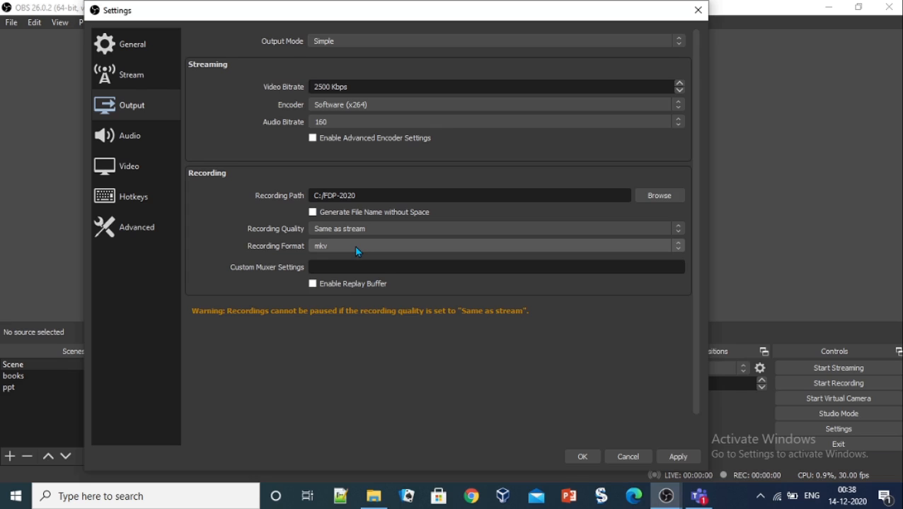
- Review the audio settings and the video settings' base canvas resolution and common FPS choices
{"action": "left_click", "coordinate": [132, 145]}
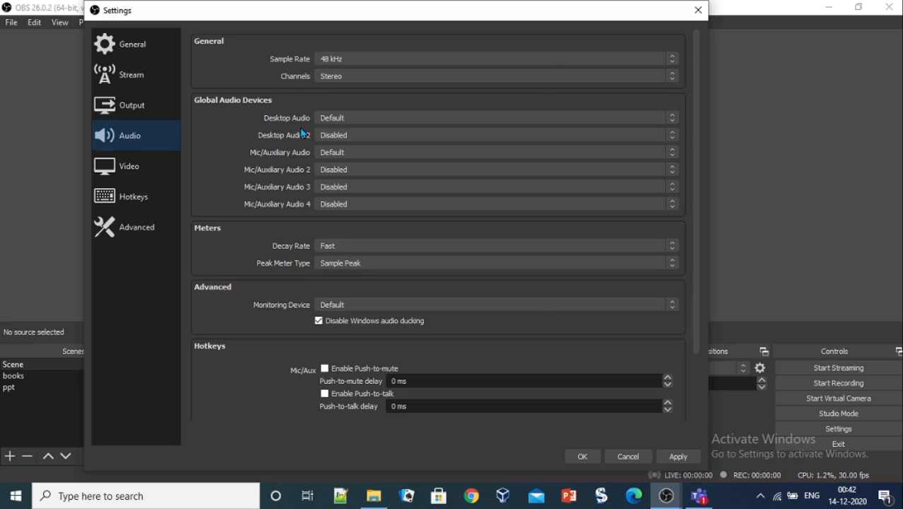
{"action": "left_click", "coordinate": [136, 172]}
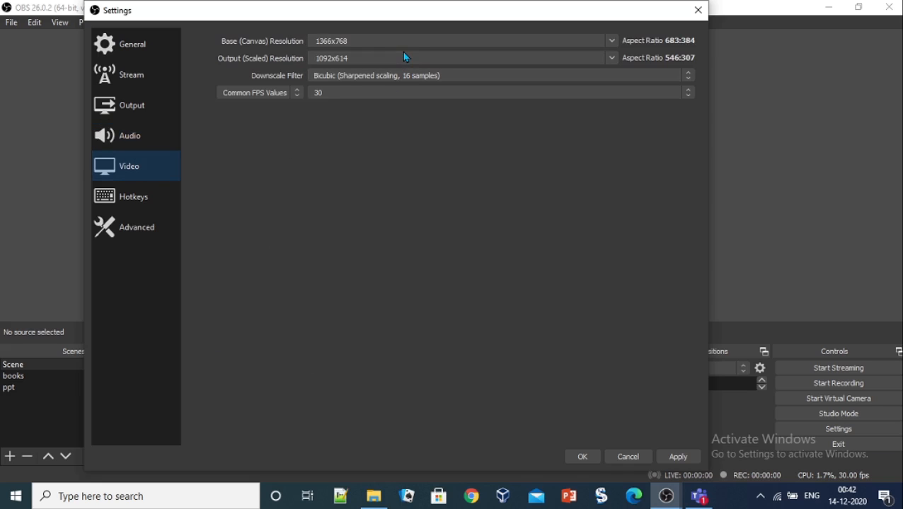
{"action": "left_click", "coordinate": [612, 40]}
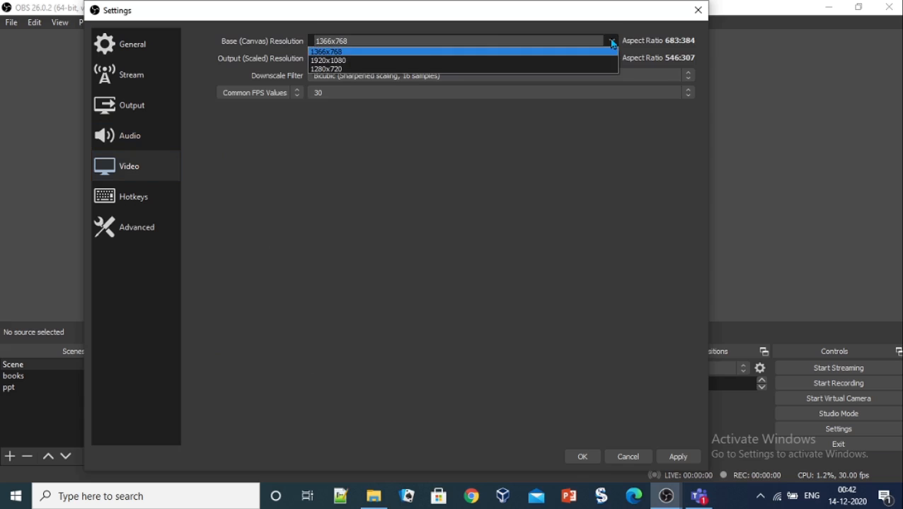
{"action": "left_click", "coordinate": [611, 41]}
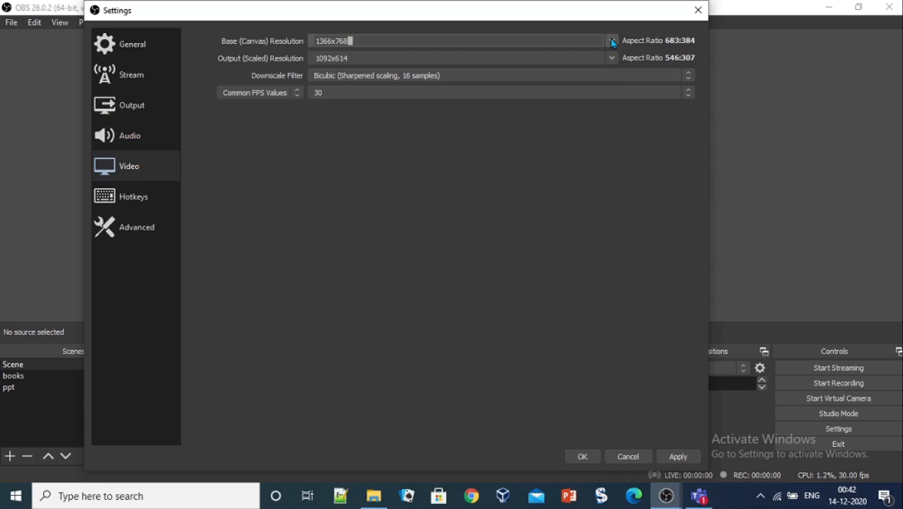
{"action": "left_click", "coordinate": [688, 92]}
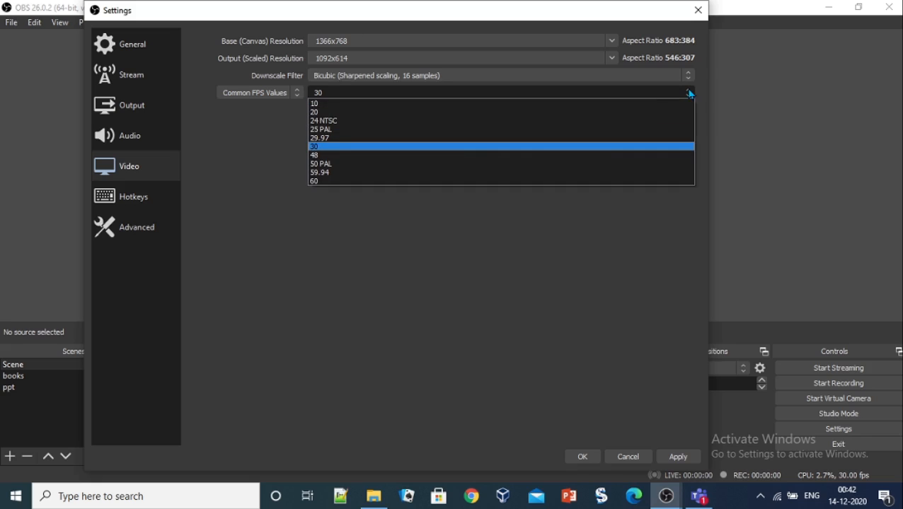
{"action": "left_click", "coordinate": [688, 92]}
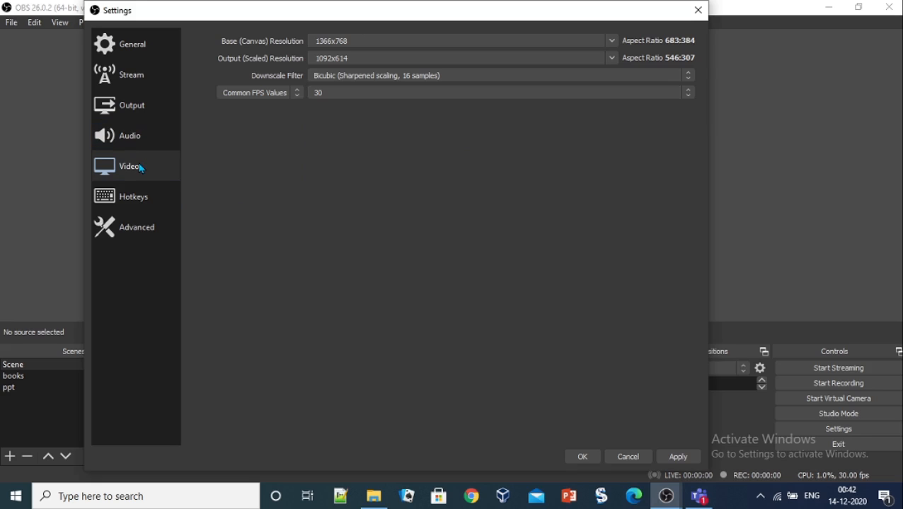
- Assign the Up arrow as the Start Recording hotkey and the Down arrow as the Stop Recording hotkey
{"action": "left_click", "coordinate": [138, 197]}
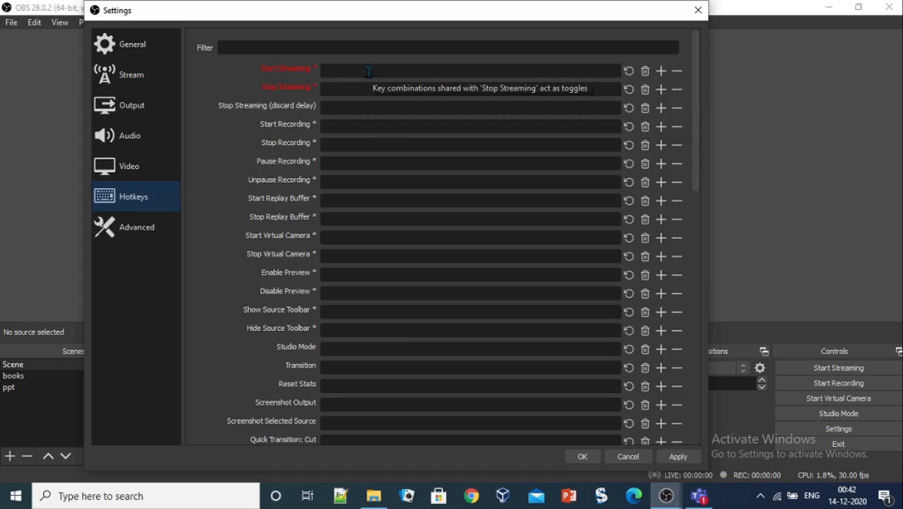
{"action": "left_click", "coordinate": [341, 124]}
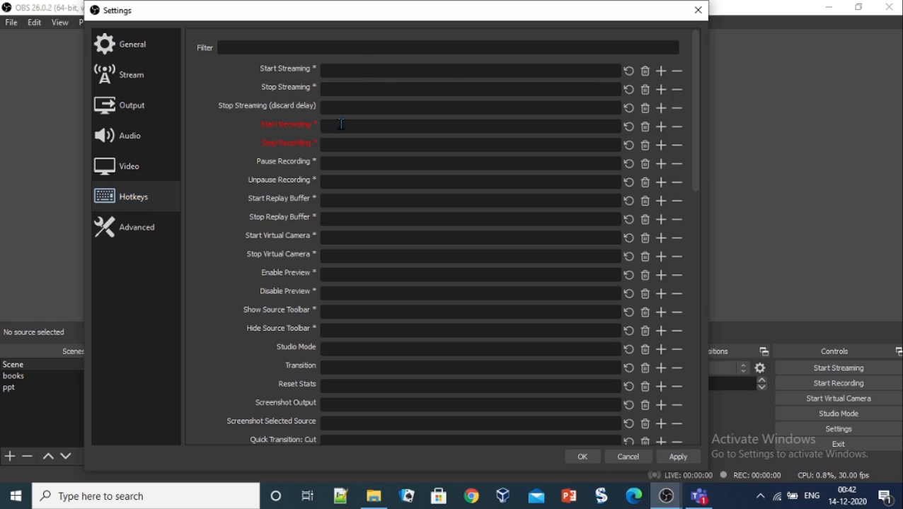
{"action": "key", "text": "Up"}
{"action": "left_click", "coordinate": [341, 143]}
{"action": "key", "text": "Down"}
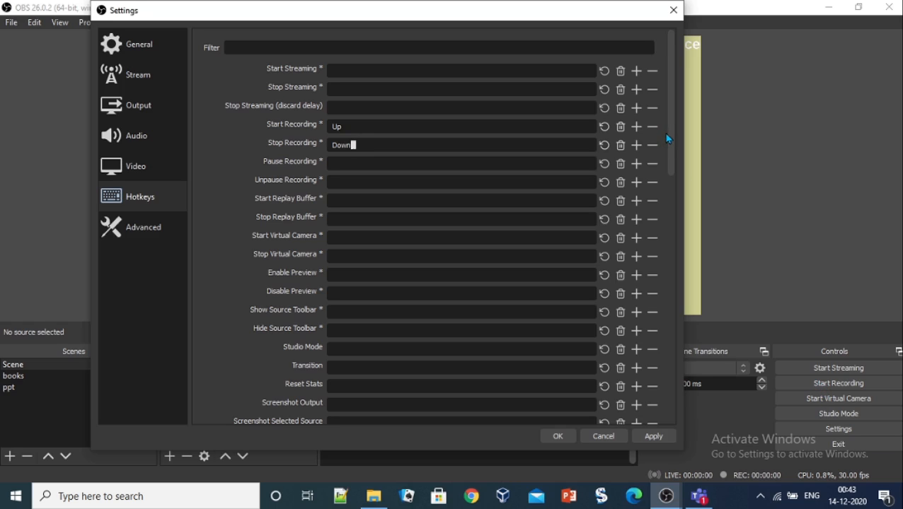
- Assign Right to Next Slide and Left to Previous Slide for the Image Slide Show, and save the settings
{"action": "left_click_drag", "start_coordinate": [667, 137], "coordinate": [676, 364]}
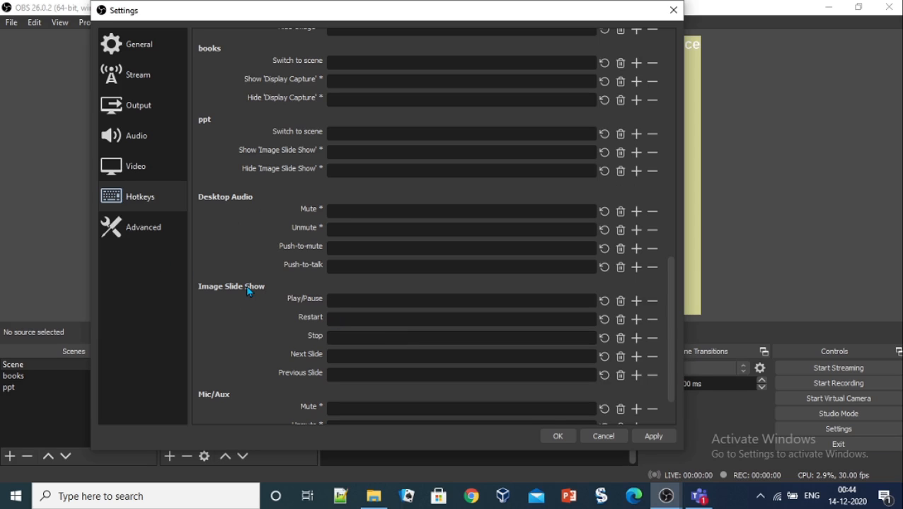
{"action": "left_click", "coordinate": [343, 351]}
{"action": "key", "text": "Right"}
{"action": "left_click", "coordinate": [340, 372]}
{"action": "key", "text": "Left"}
{"action": "left_click", "coordinate": [651, 436]}
{"action": "left_click", "coordinate": [566, 437]}
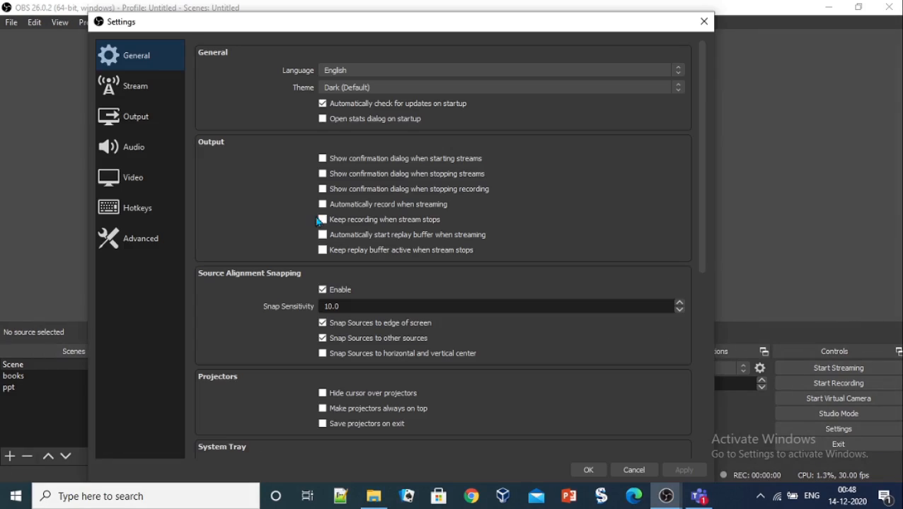
- Recheck the saved output recording path, hotkeys, audio and video settings
{"action": "left_click", "coordinate": [152, 127]}
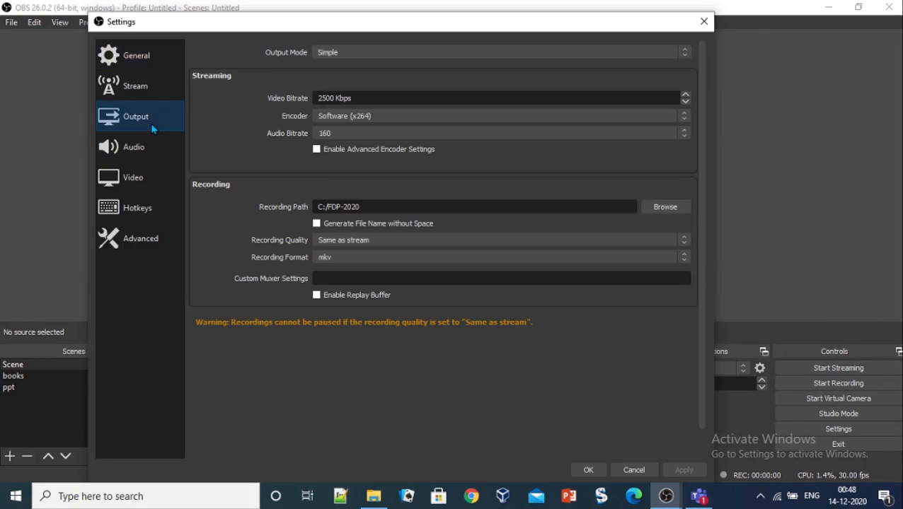
{"action": "left_click", "coordinate": [424, 207]}
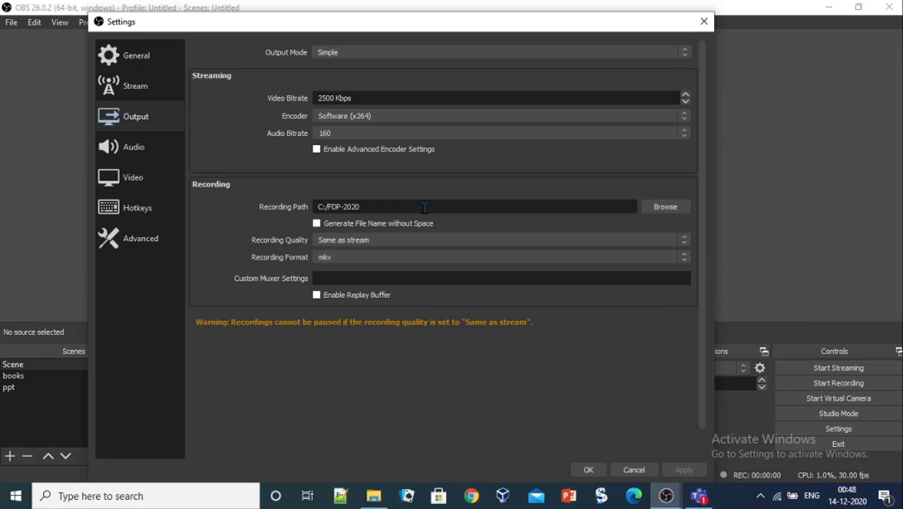
{"action": "left_click", "coordinate": [147, 219]}
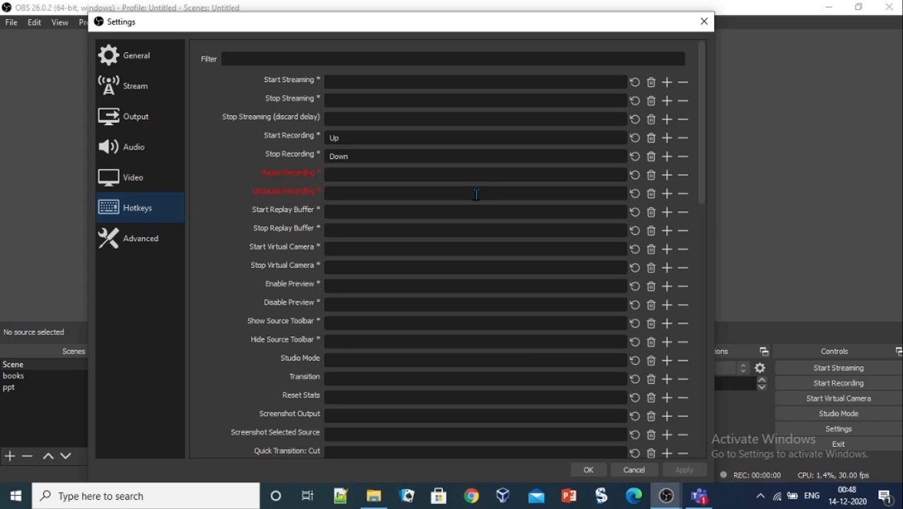
{"action": "left_click", "coordinate": [153, 149]}
{"action": "left_click", "coordinate": [149, 176]}
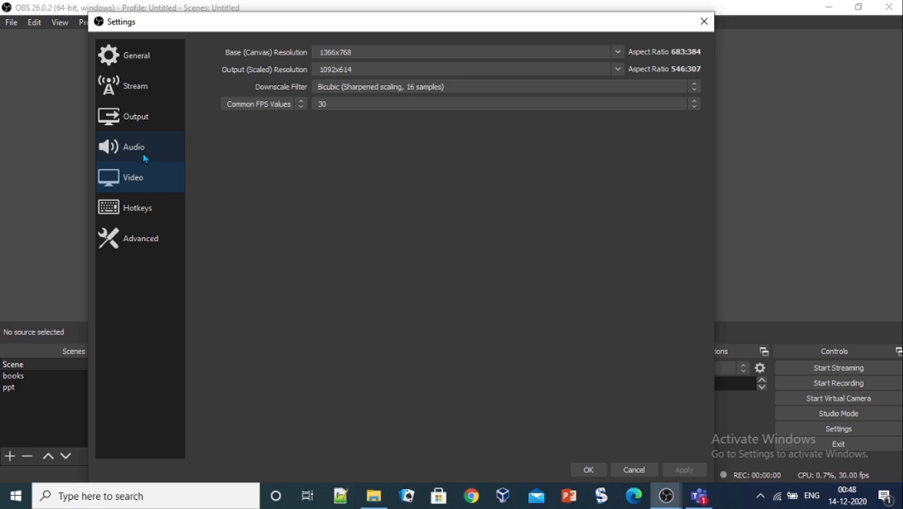
{"action": "left_click", "coordinate": [143, 159]}
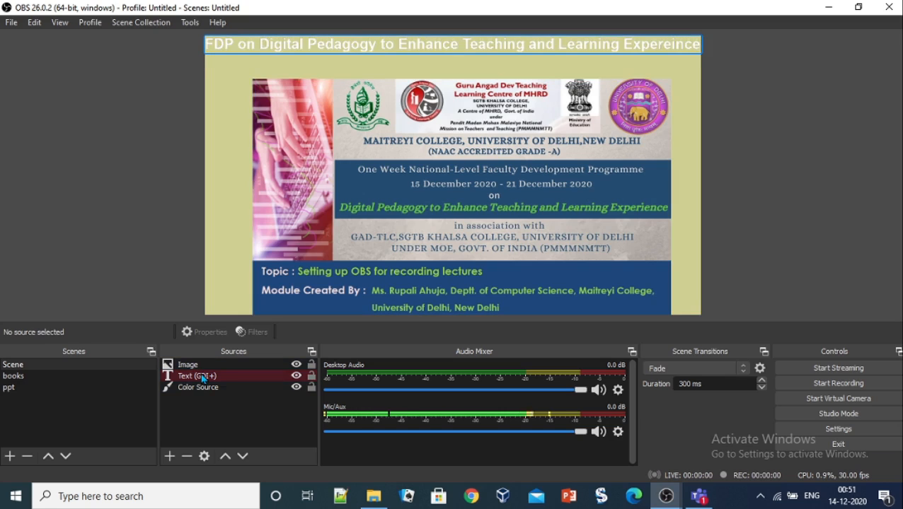
- Change the text source's font to Arial Narrow, Bold style, size 72
{"action": "left_click", "coordinate": [202, 376]}
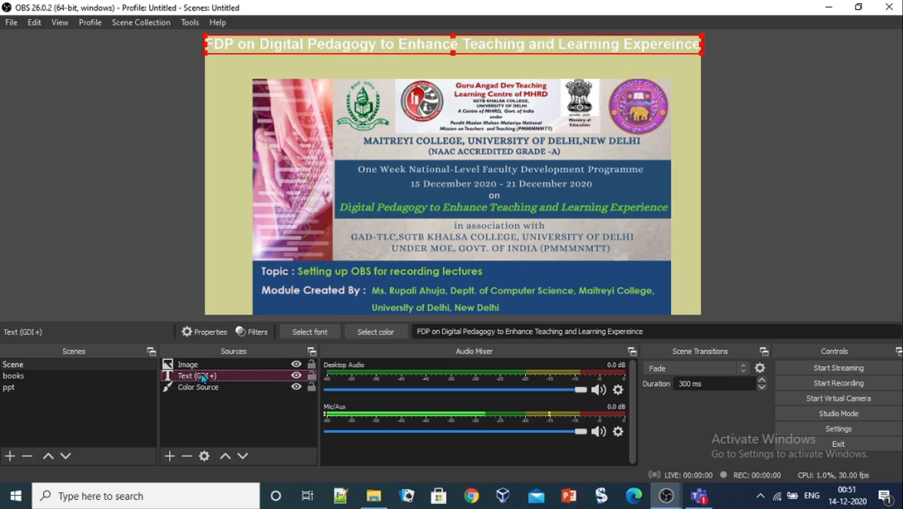
{"action": "left_click", "coordinate": [205, 331]}
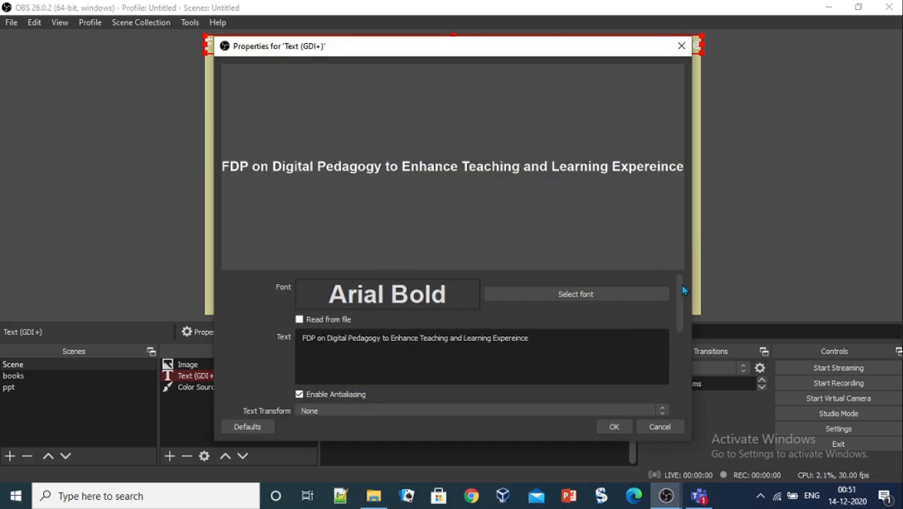
{"action": "left_click_drag", "start_coordinate": [679, 286], "coordinate": [678, 289]}
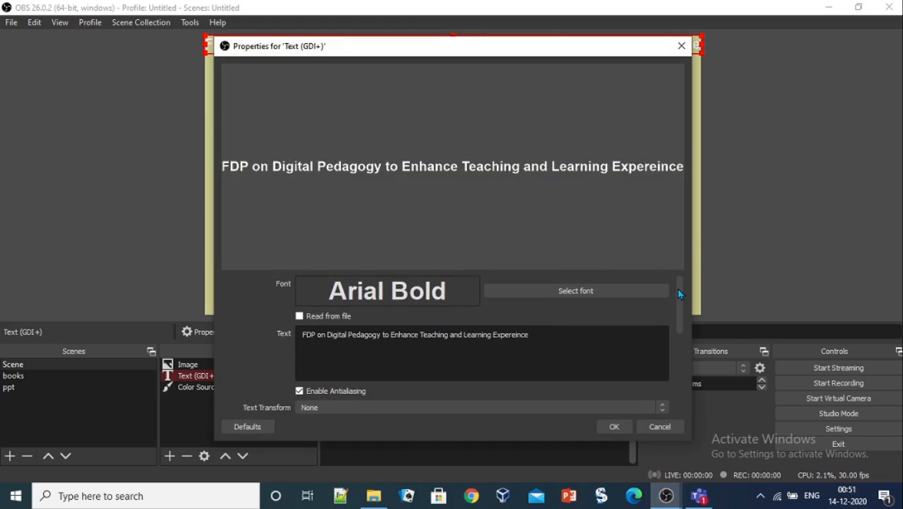
{"action": "left_click", "coordinate": [626, 290]}
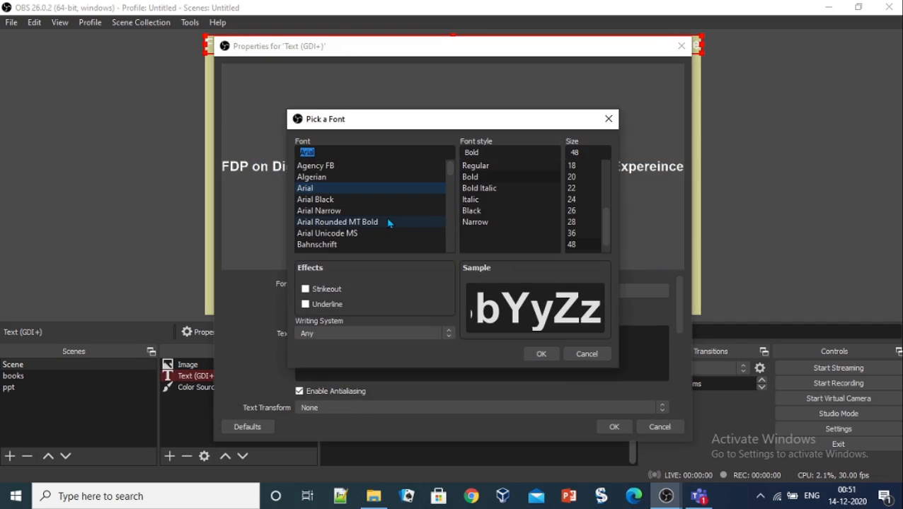
{"action": "left_click", "coordinate": [358, 211]}
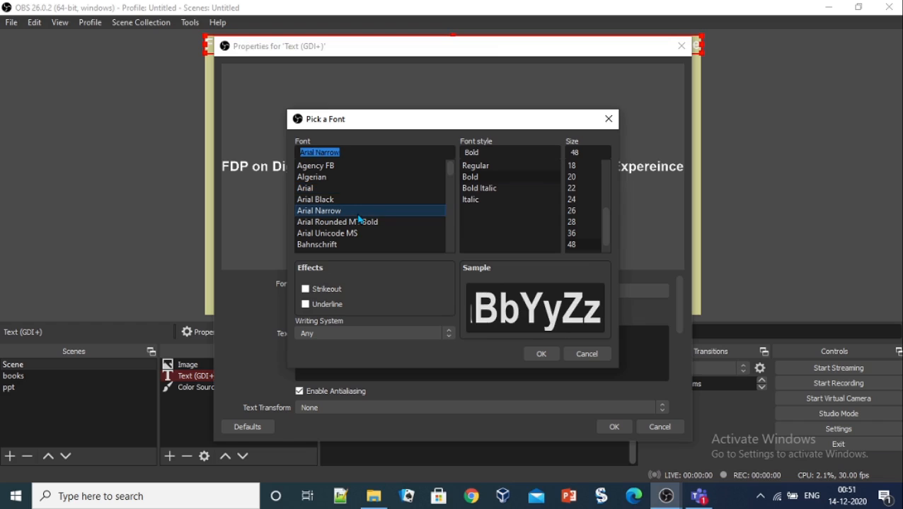
{"action": "left_click", "coordinate": [462, 179]}
{"action": "left_click_drag", "start_coordinate": [602, 234], "coordinate": [601, 240]}
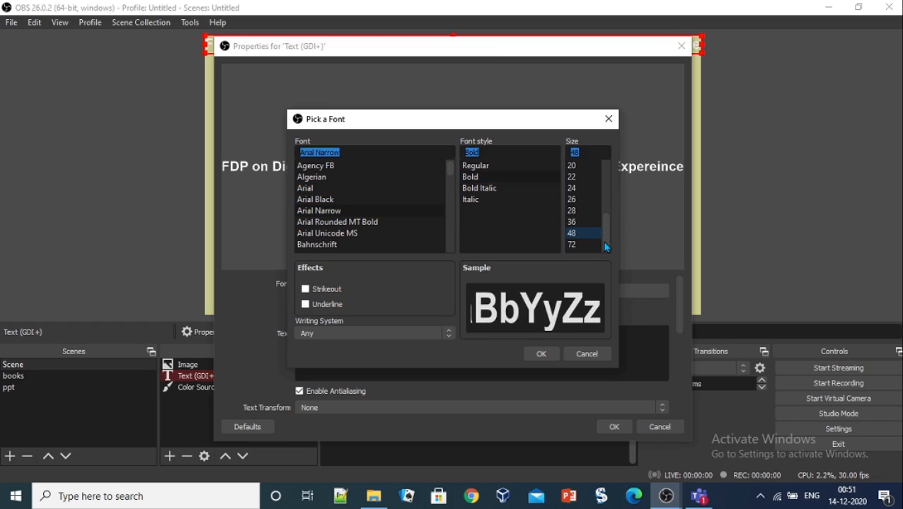
{"action": "left_click", "coordinate": [584, 245]}
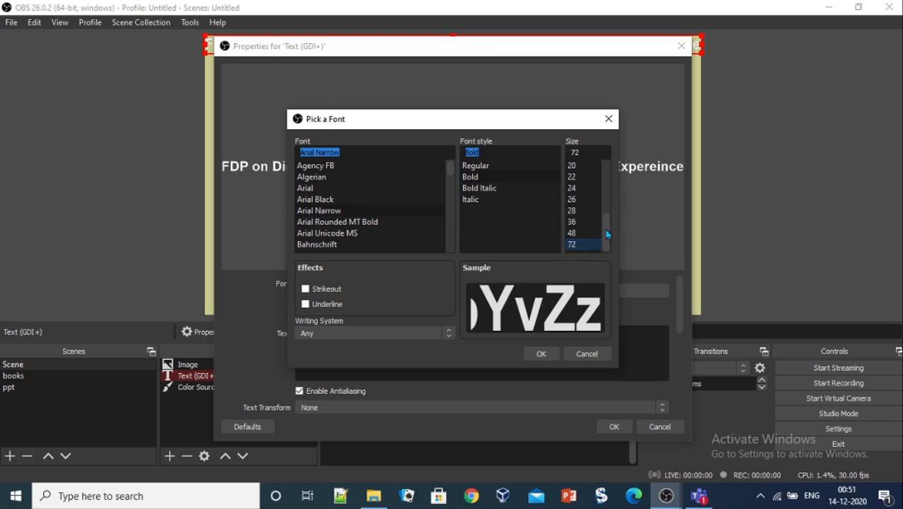
{"action": "left_click", "coordinate": [540, 354]}
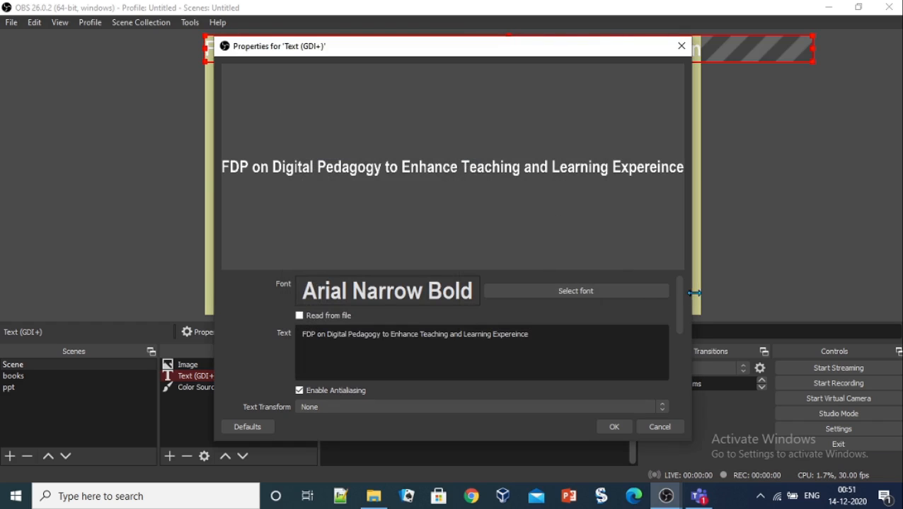
- Set the text transform to Uppercase and the text color to dark red #550000
{"action": "left_click_drag", "start_coordinate": [677, 298], "coordinate": [680, 343]}
{"action": "left_click", "coordinate": [663, 324]}
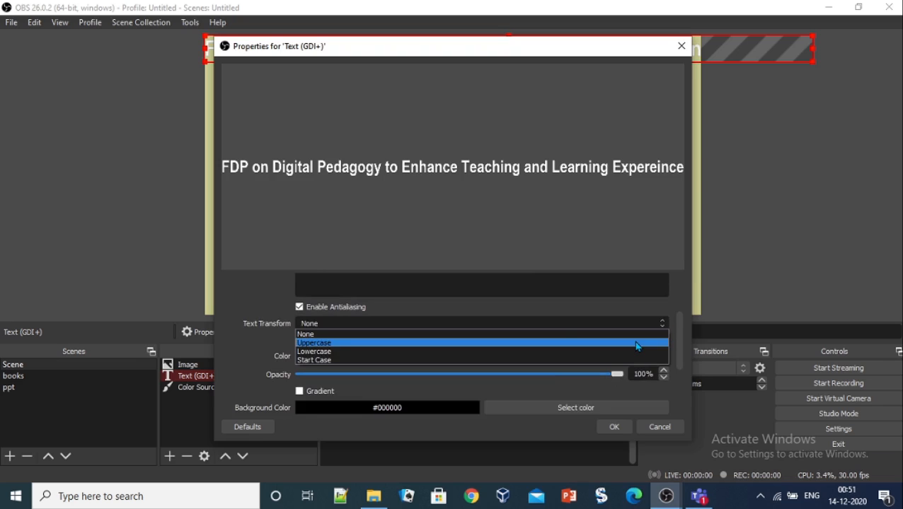
{"action": "left_click", "coordinate": [636, 343]}
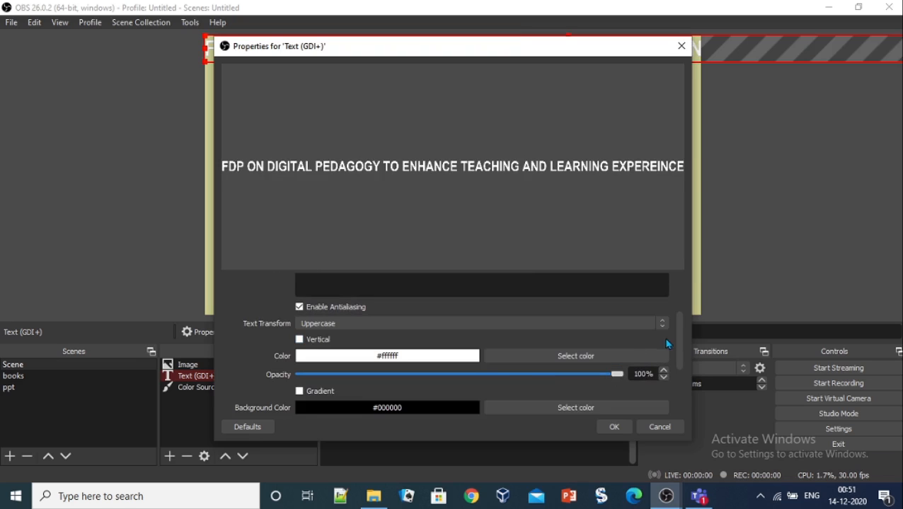
{"action": "left_click_drag", "start_coordinate": [679, 348], "coordinate": [680, 367]}
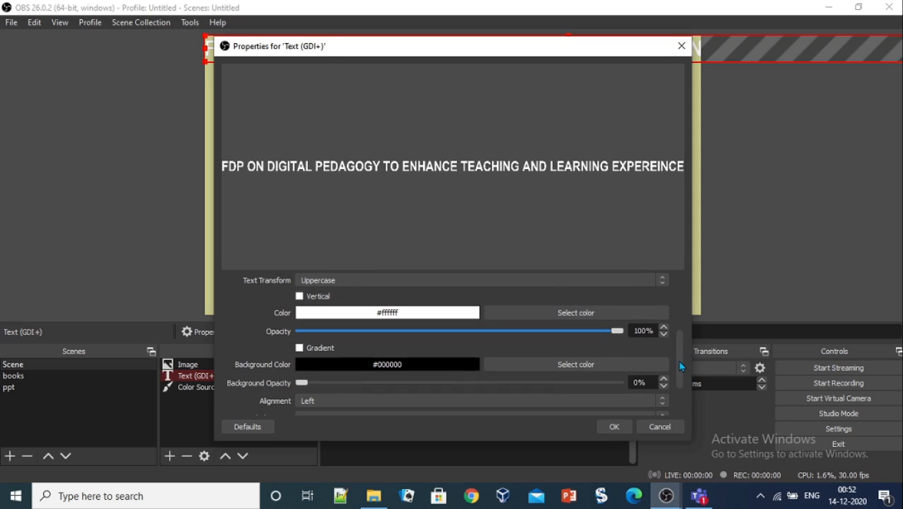
{"action": "left_click", "coordinate": [593, 317]}
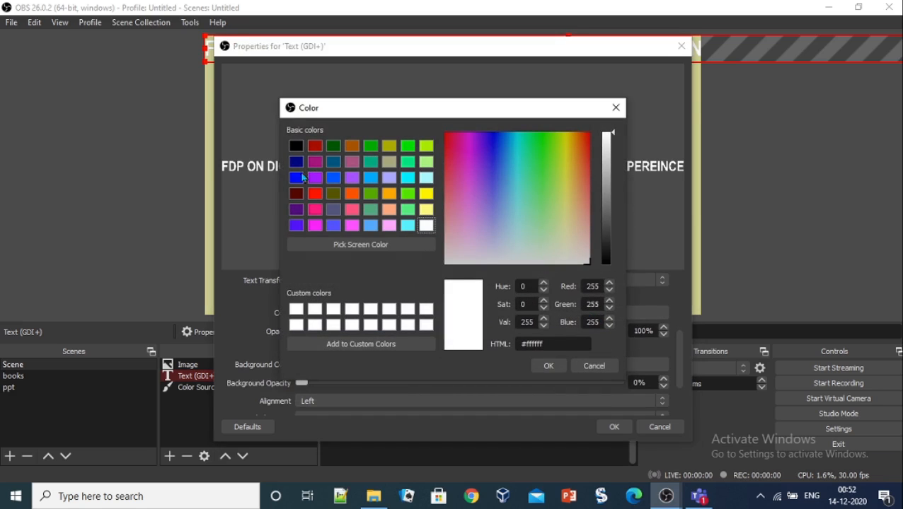
{"action": "left_click", "coordinate": [296, 195]}
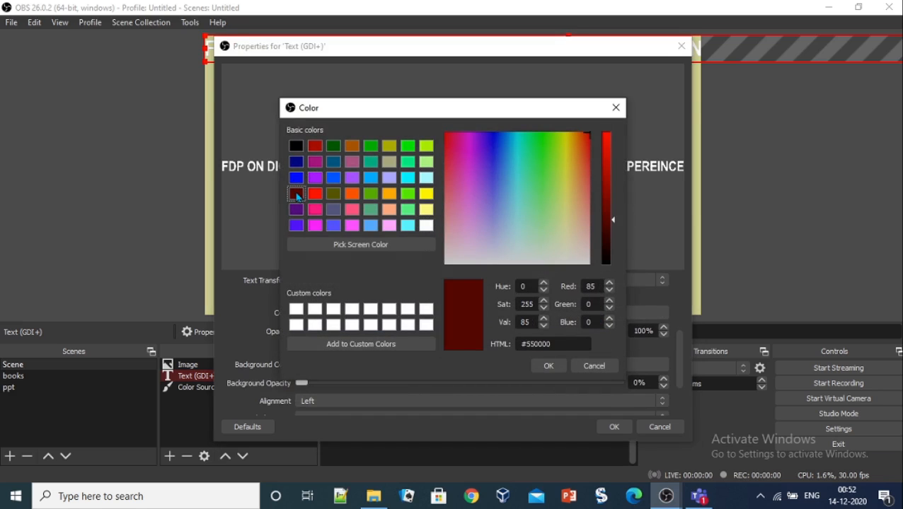
{"action": "left_click", "coordinate": [549, 367]}
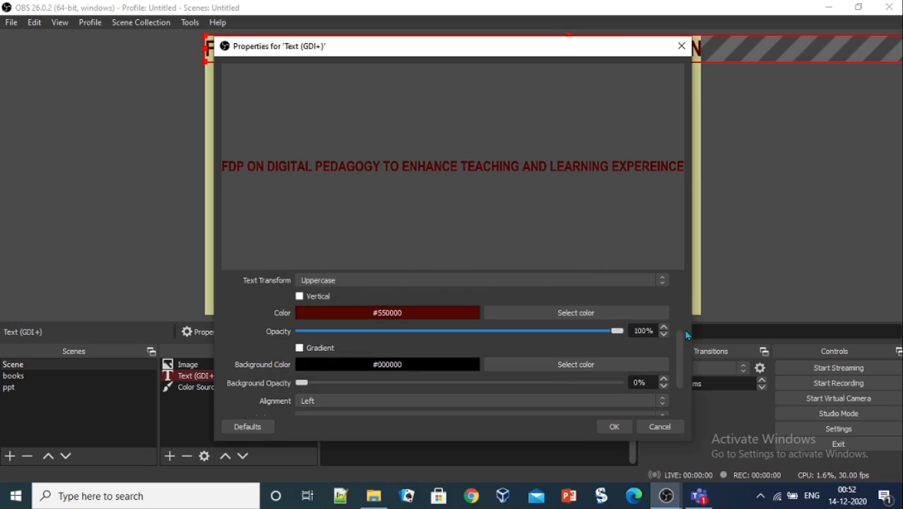
- Enable the text outline with green #55aa00 as its color and apply the text source's properties
{"action": "left_click_drag", "start_coordinate": [679, 342], "coordinate": [682, 377]}
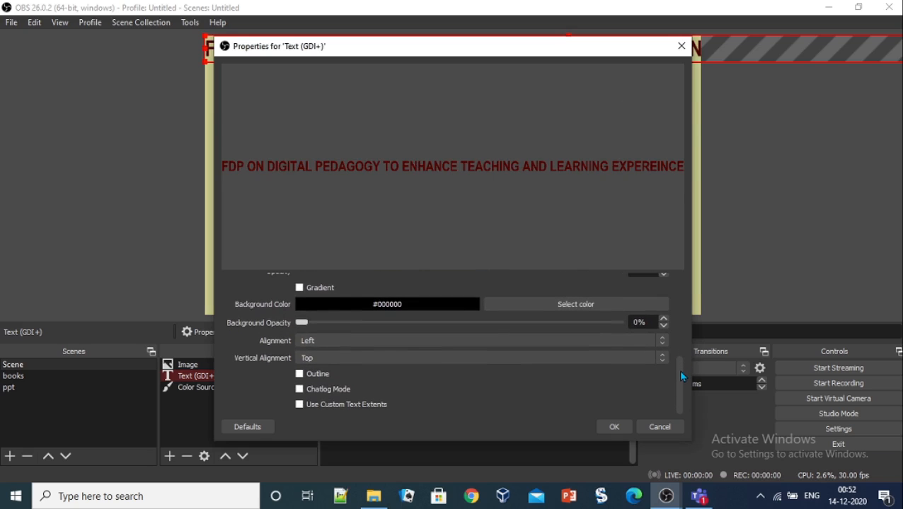
{"action": "left_click", "coordinate": [299, 374]}
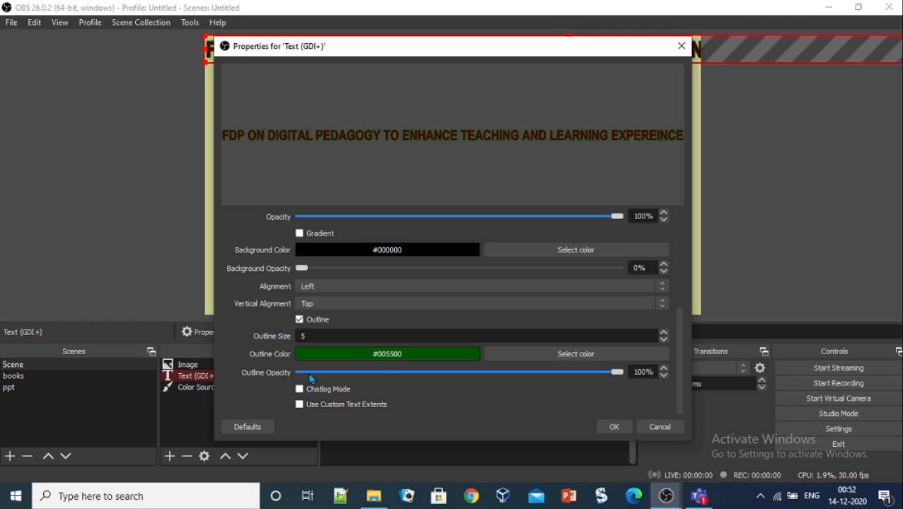
{"action": "left_click", "coordinate": [549, 353]}
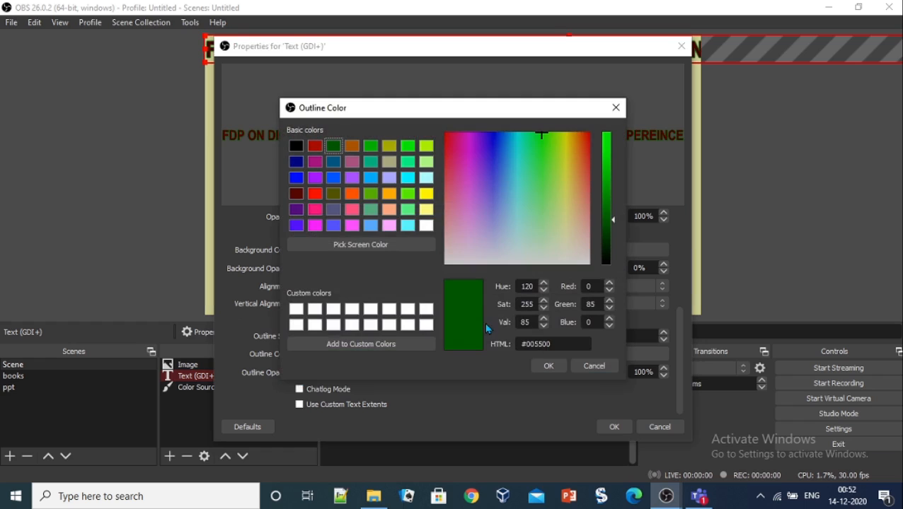
{"action": "left_click", "coordinate": [370, 193]}
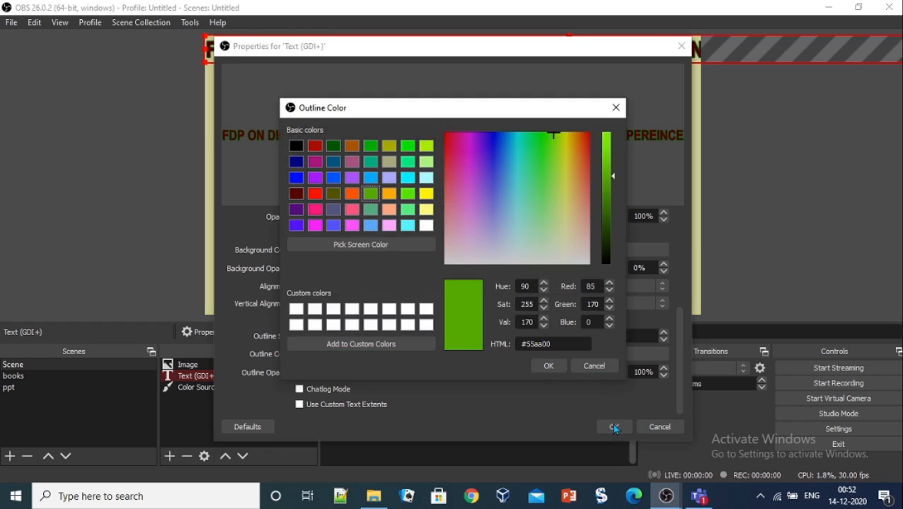
{"action": "left_click", "coordinate": [548, 366]}
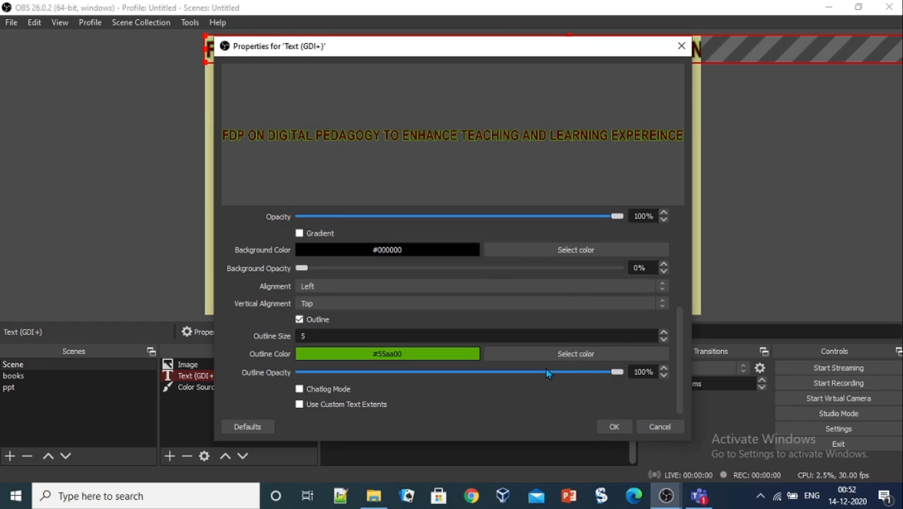
{"action": "left_click", "coordinate": [615, 427]}
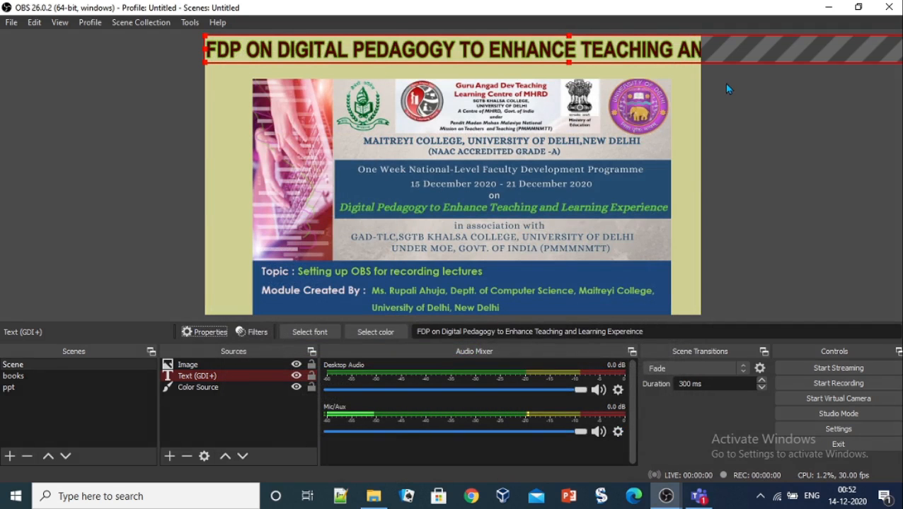
- Move and resize the text banner in the preview so it spans exactly the canvas width along the upper edge
{"action": "left_click_drag", "start_coordinate": [655, 48], "coordinate": [586, 49]}
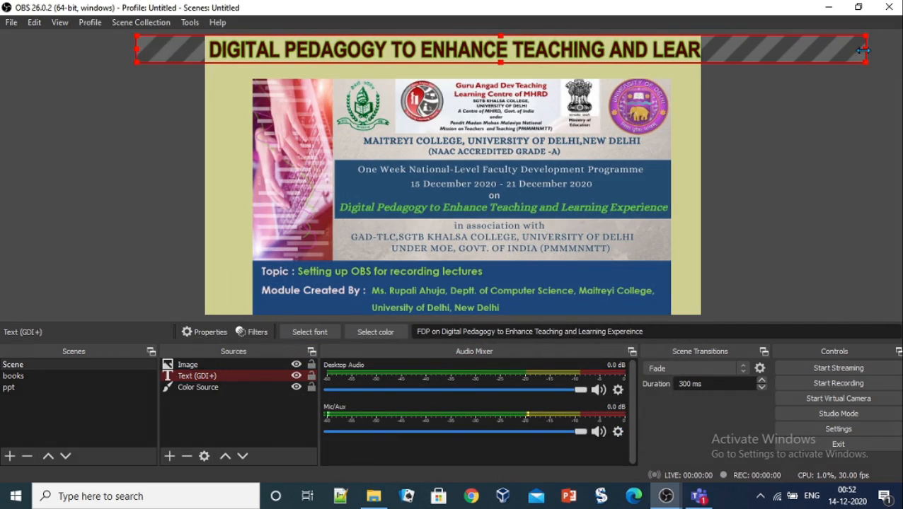
{"action": "left_click_drag", "start_coordinate": [866, 51], "coordinate": [705, 55]}
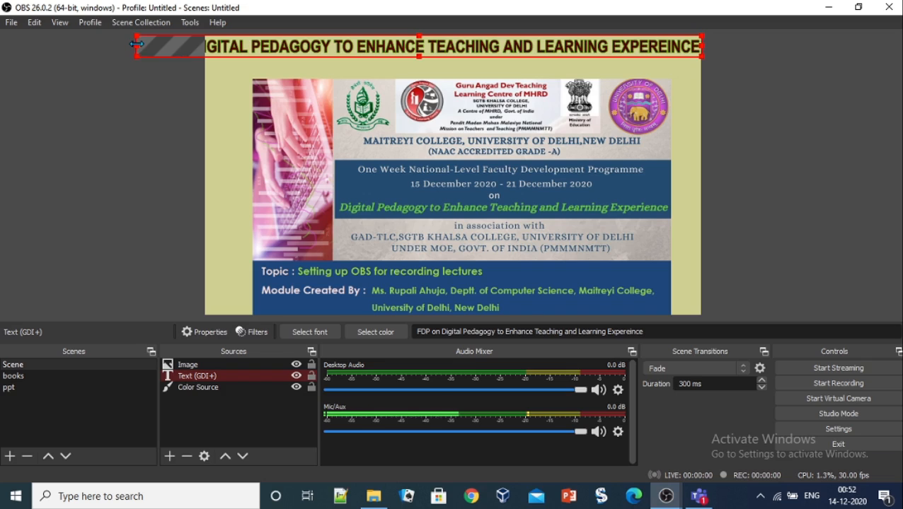
{"action": "left_click_drag", "start_coordinate": [138, 43], "coordinate": [209, 45]}
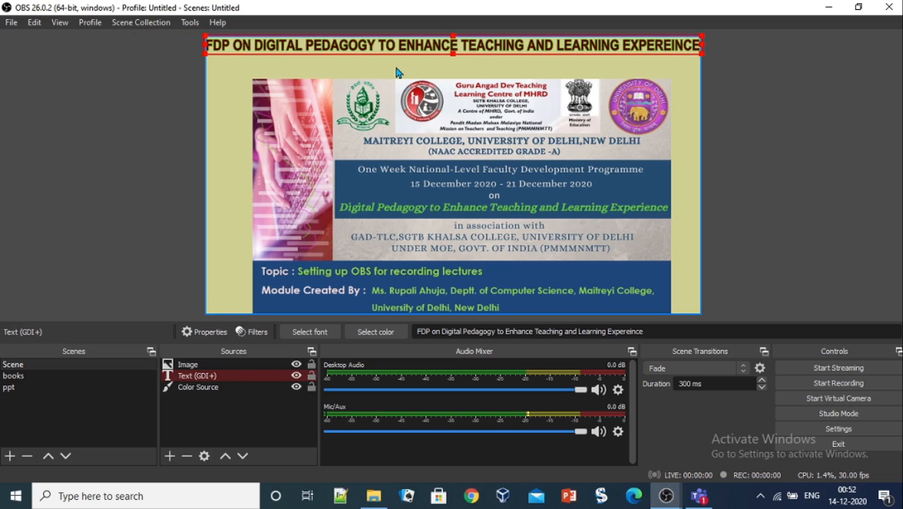
- Add a Scroll effect filter to the text source, keeping the default filter name
{"action": "left_click", "coordinate": [257, 333]}
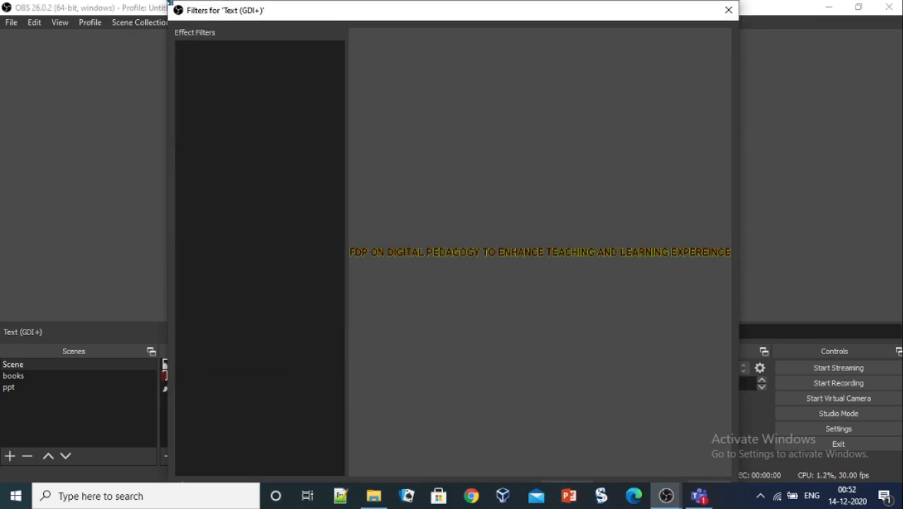
{"action": "left_click_drag", "start_coordinate": [169, 1], "coordinate": [207, 47]}
{"action": "left_click_drag", "start_coordinate": [369, 60], "coordinate": [325, 28]}
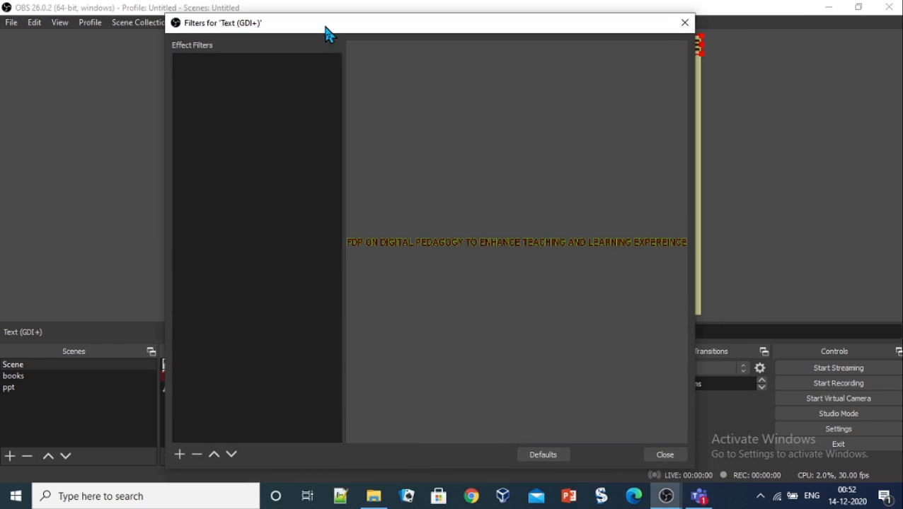
{"action": "left_click", "coordinate": [179, 455]}
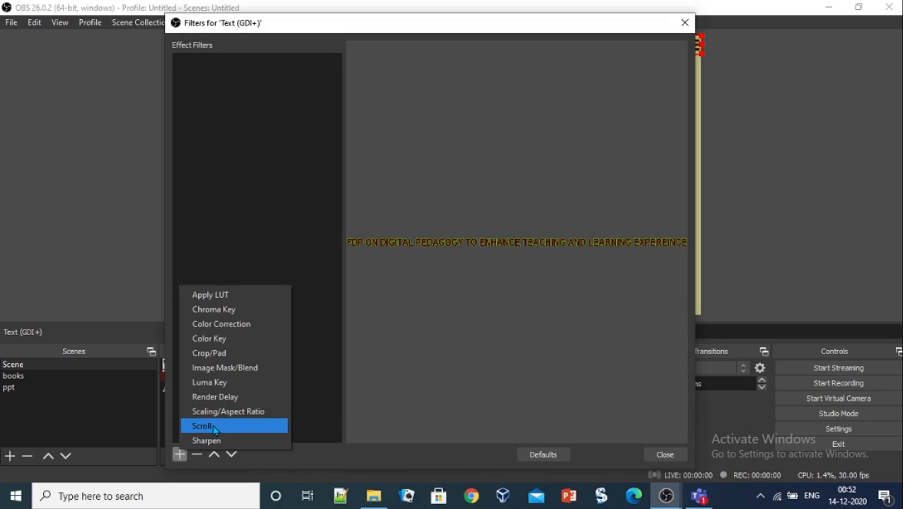
{"action": "left_click", "coordinate": [204, 426]}
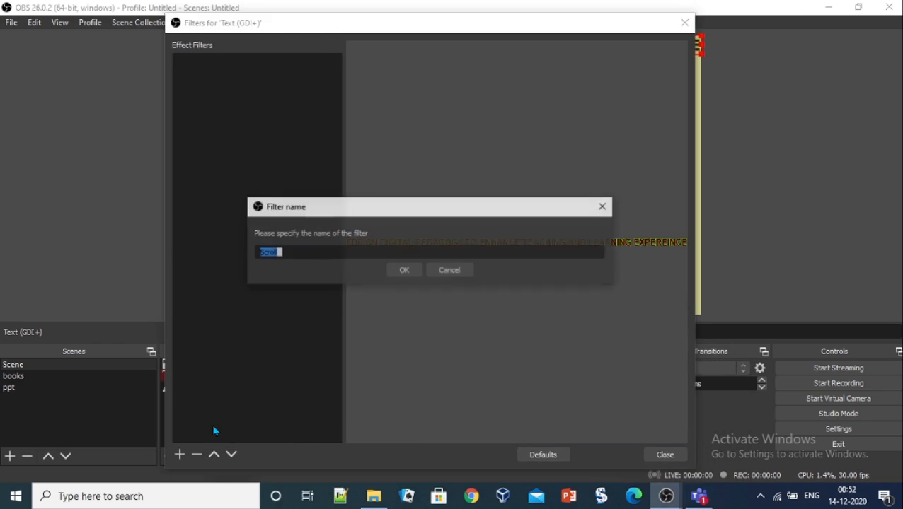
{"action": "left_click", "coordinate": [404, 271]}
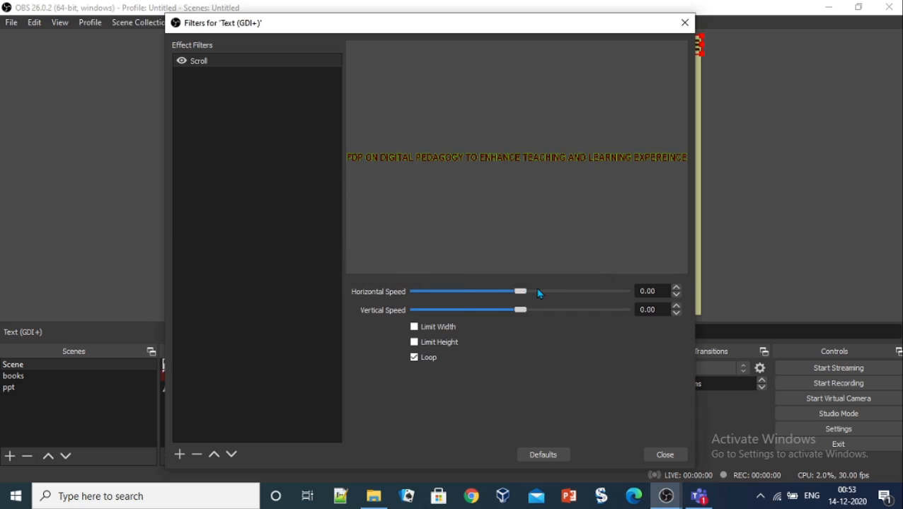
- Set the Scroll filter's horizontal speed to 5.00 and close the filters
{"action": "left_click", "coordinate": [676, 290]}
{"action": "left_click", "coordinate": [676, 290]}
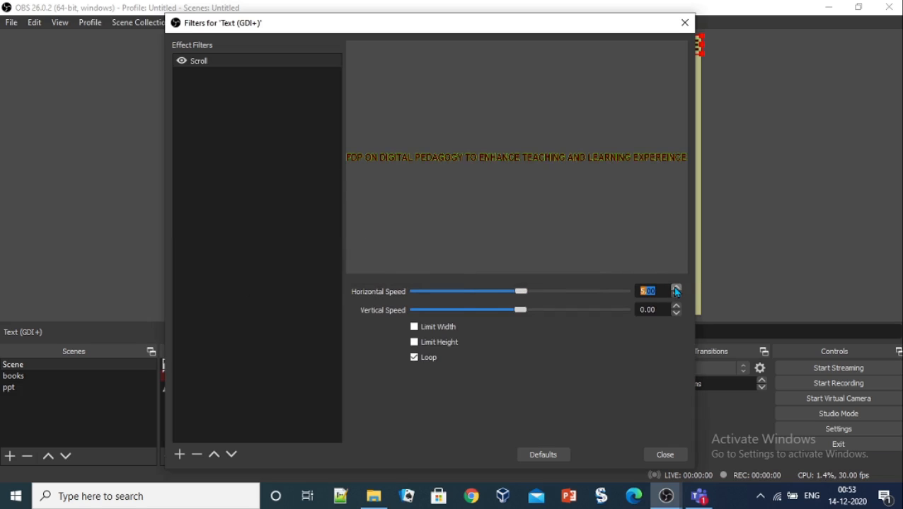
{"action": "left_click", "coordinate": [676, 289]}
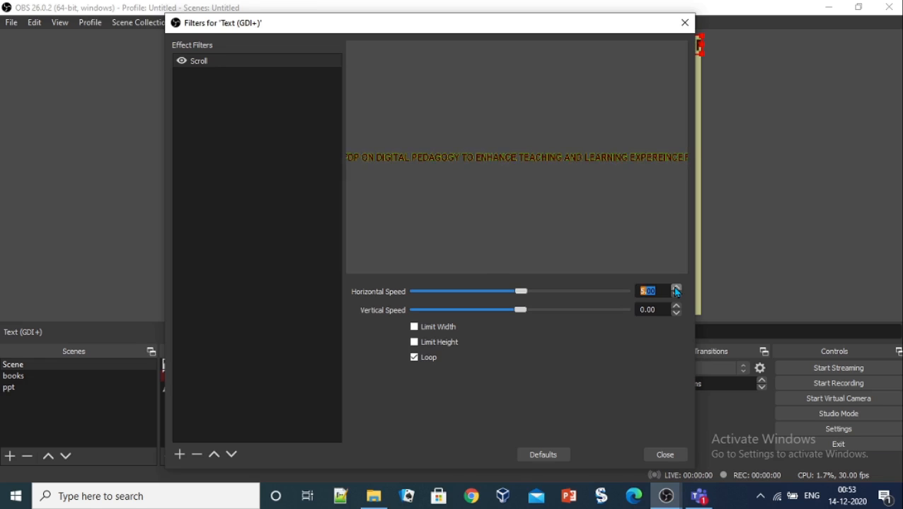
{"action": "left_click", "coordinate": [663, 455]}
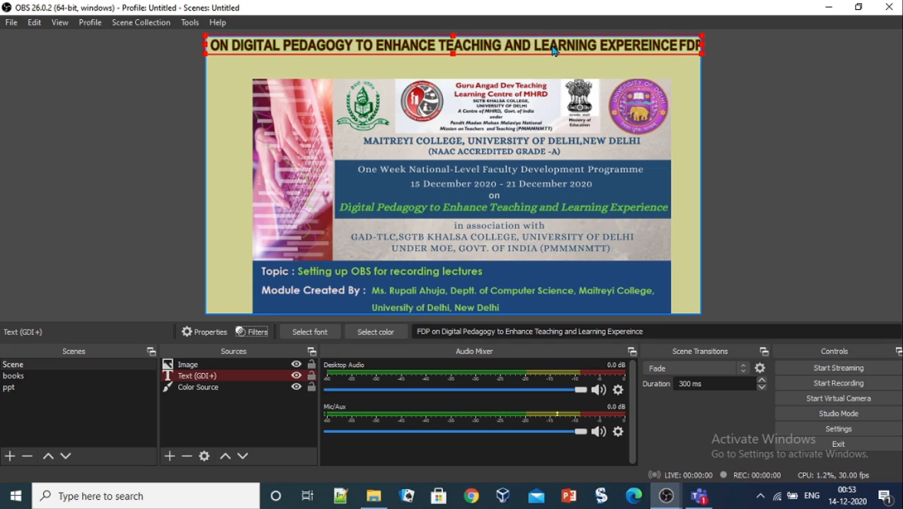
- Select the Image source in the current scene
{"action": "left_click", "coordinate": [311, 333]}
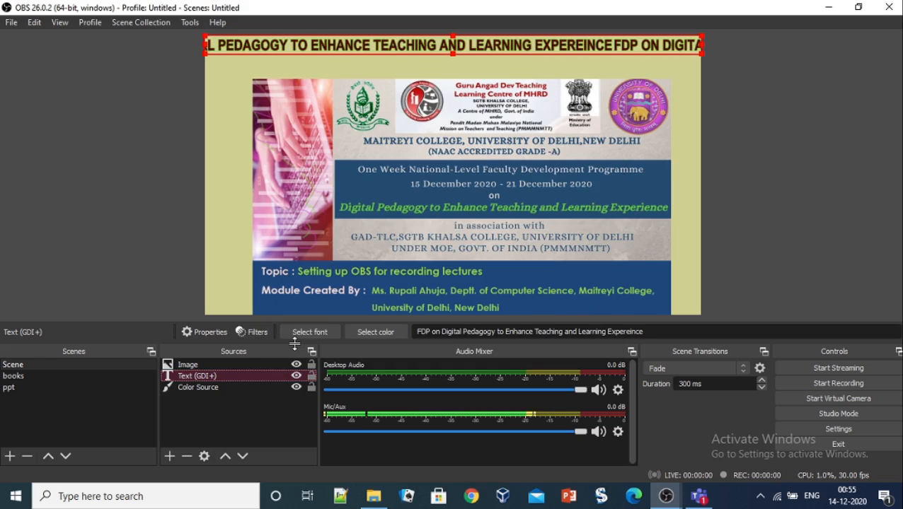
{"action": "left_click", "coordinate": [230, 364]}
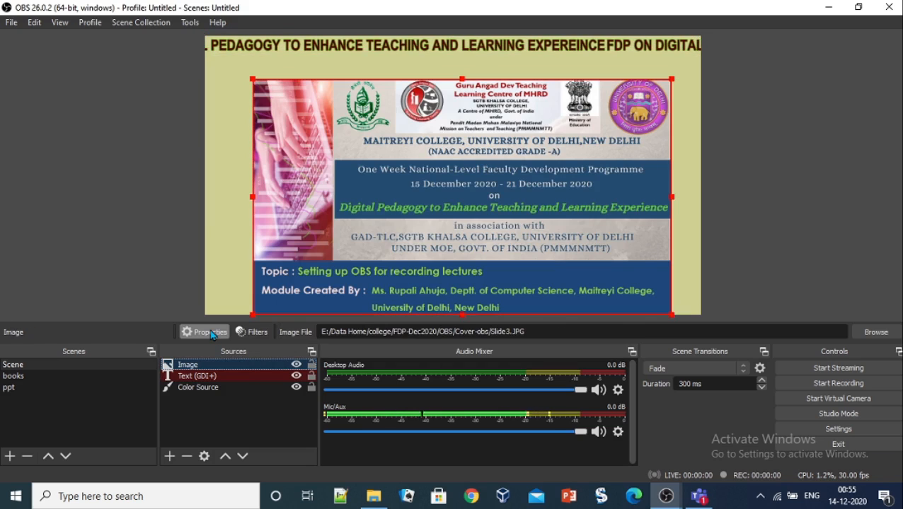